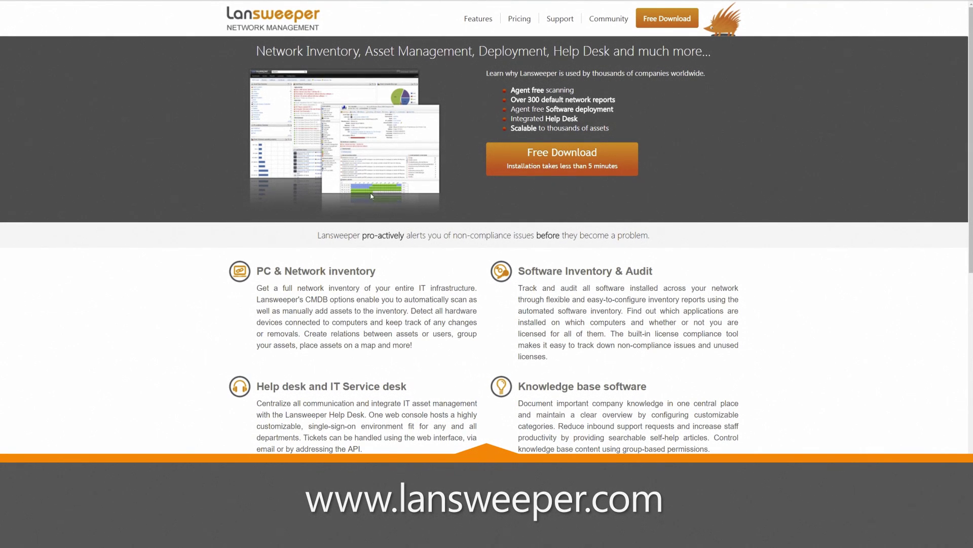
Step: Download the Lansweeper installer from the website's free download page and run it
left_click(573, 157)
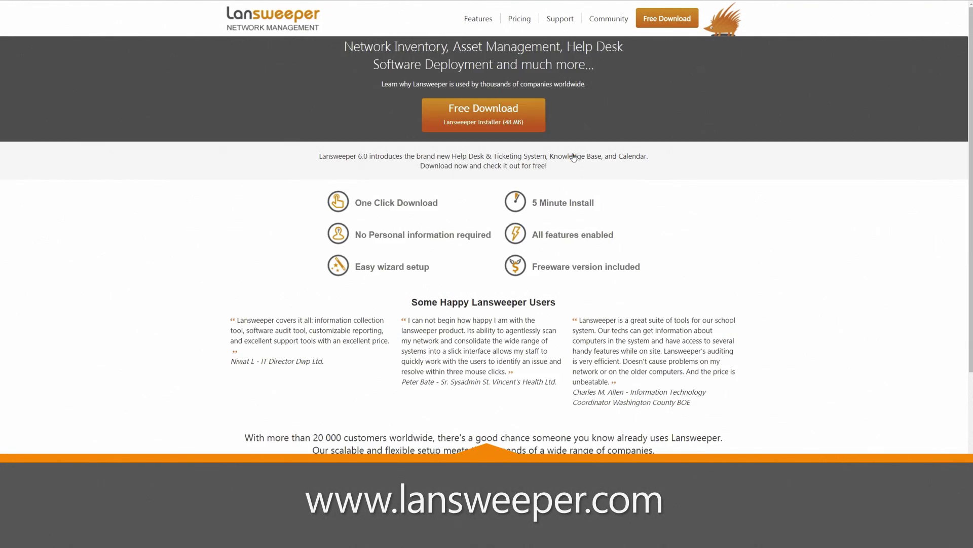
left_click(512, 122)
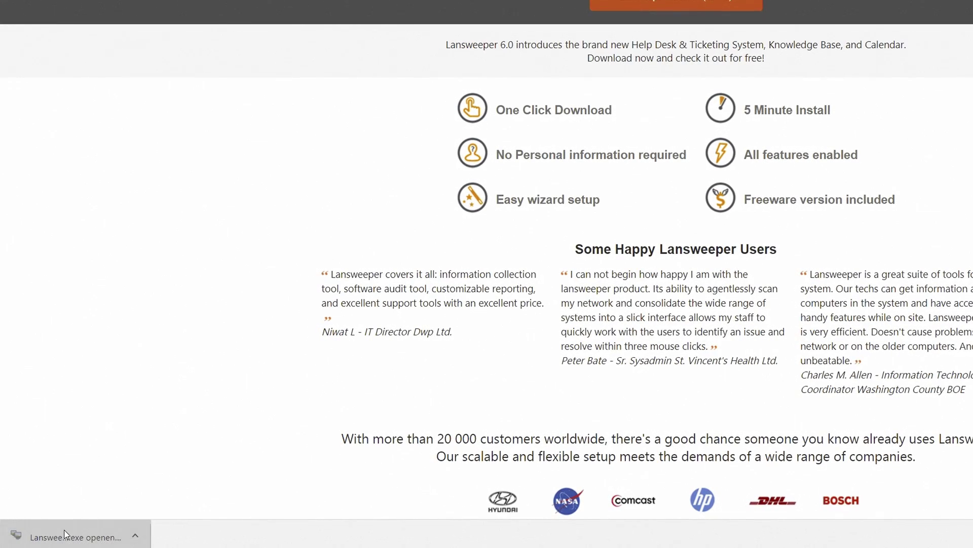
left_click(46, 534)
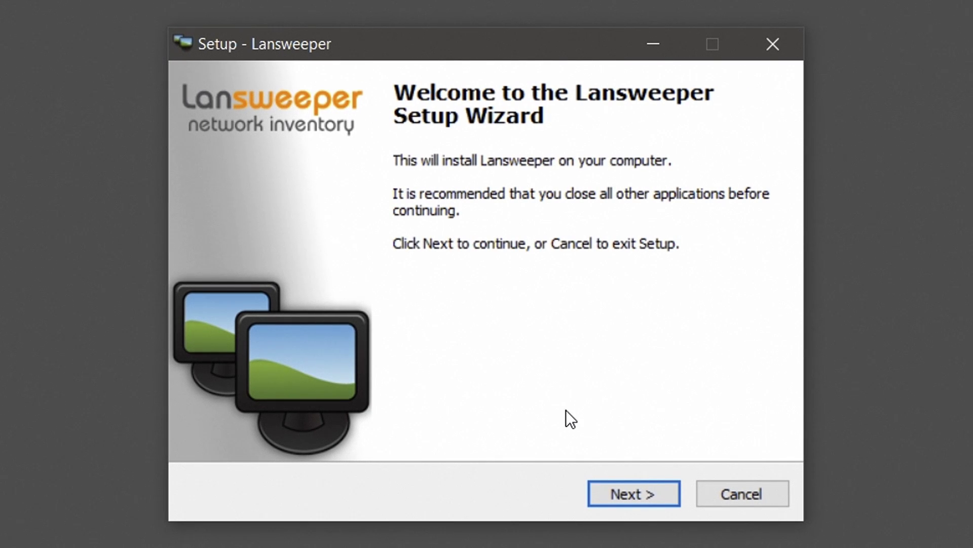
Step: Get past the welcome page and accept the Lansweeper license agreement
left_click(607, 504)
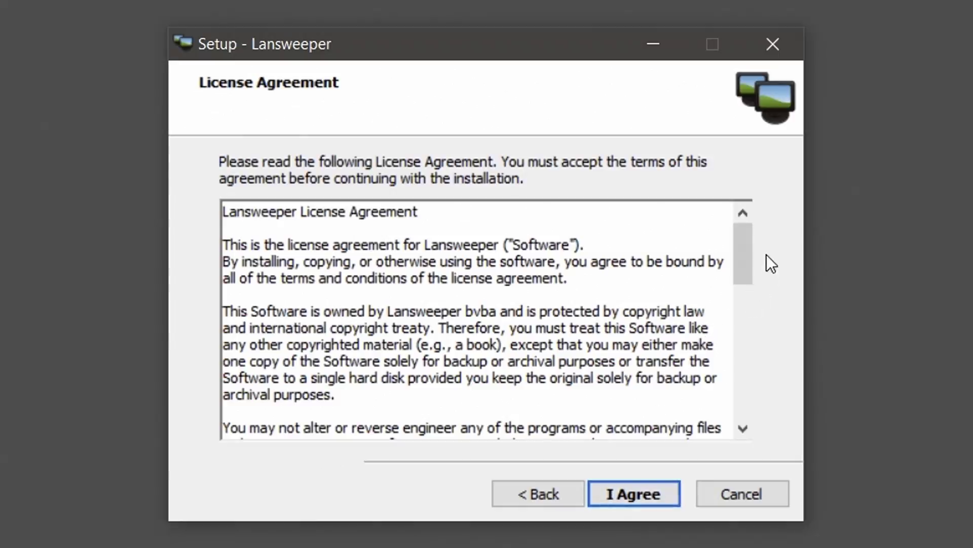
left_click_drag(744, 254, 725, 405)
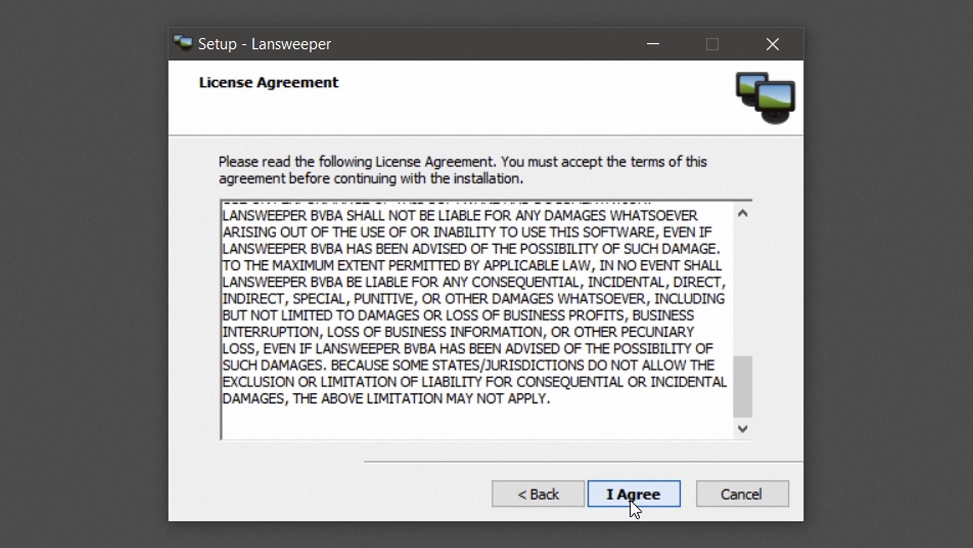
left_click(631, 500)
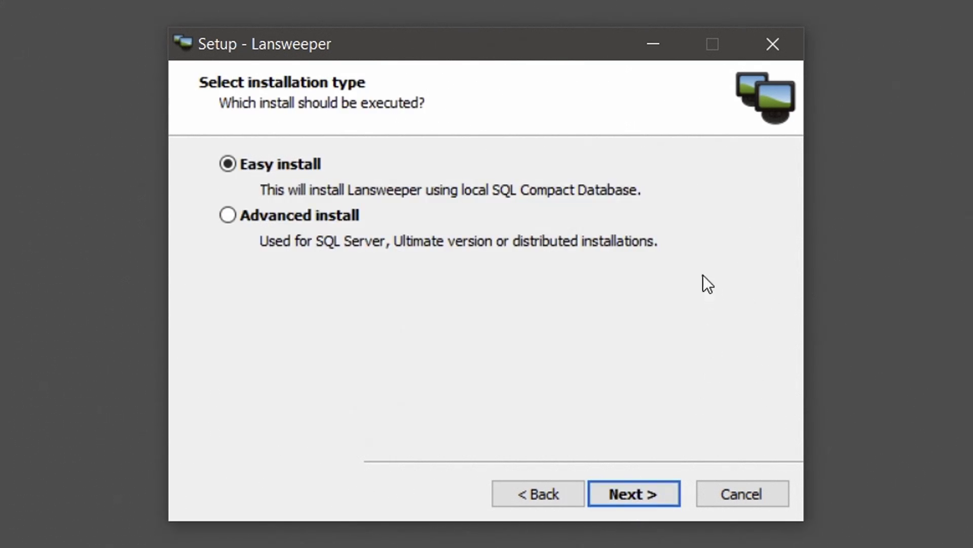
Step: Choose the Advanced install type using SQL Server instead of SQL Compact
left_click(303, 215)
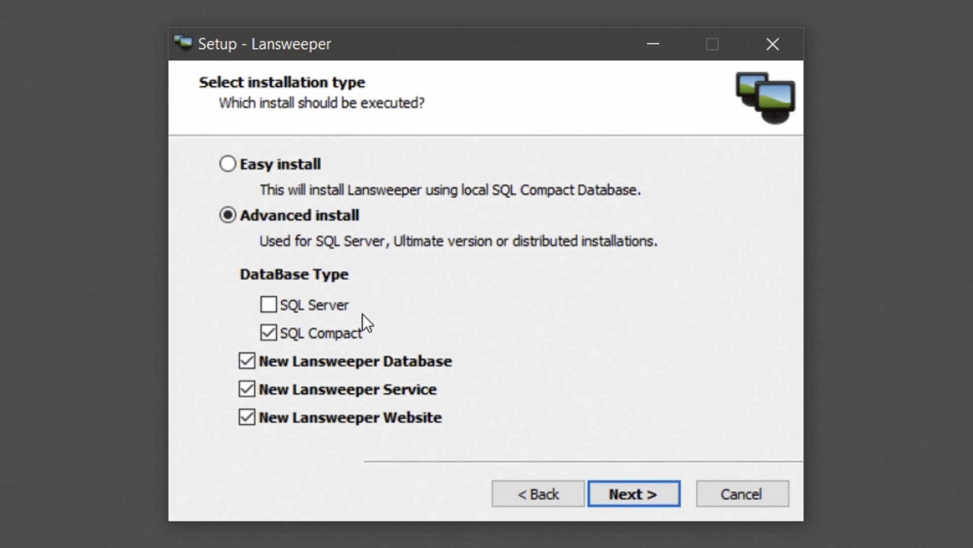
left_click(265, 304)
left_click(625, 491)
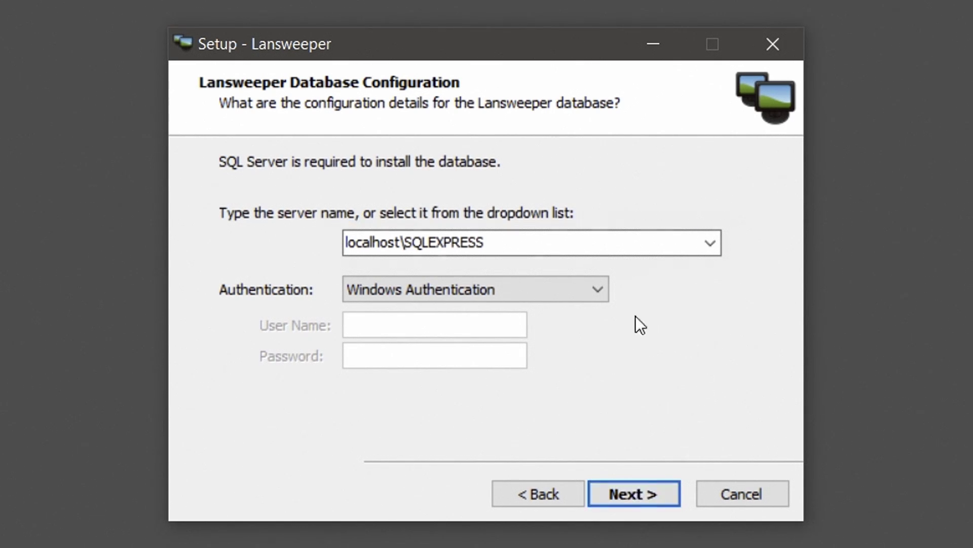
Step: Keep Windows Authentication for localhost\SQLEXPRESS and test the database connection
left_click(597, 289)
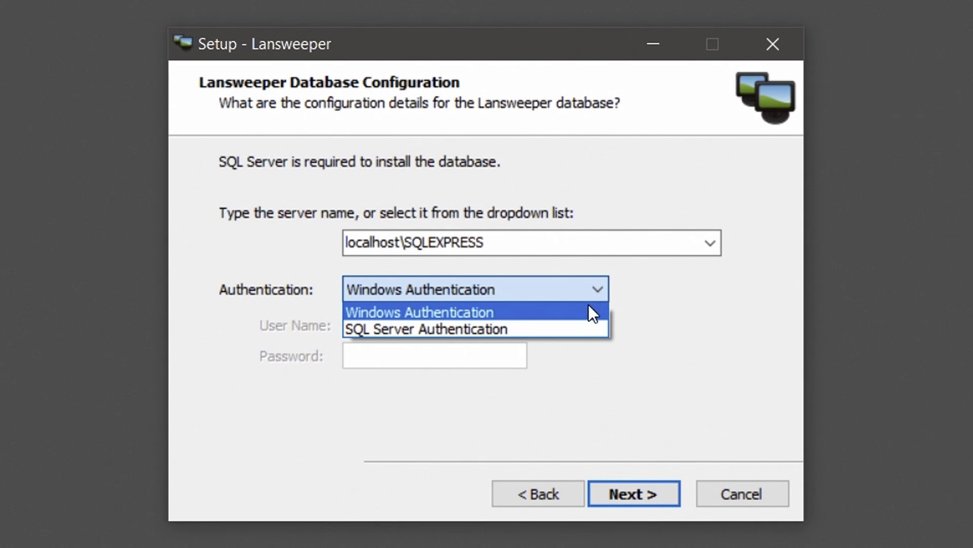
left_click(580, 329)
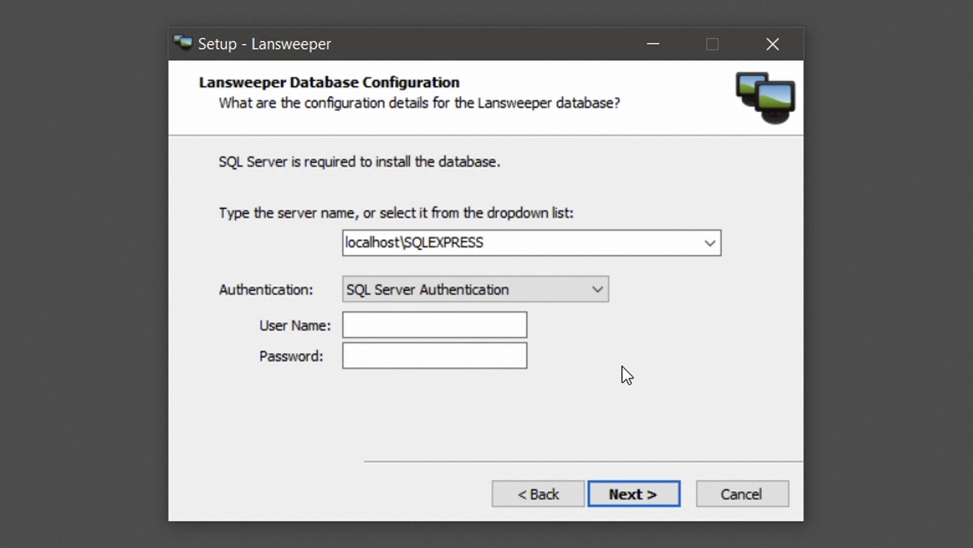
left_click(577, 297)
left_click(557, 311)
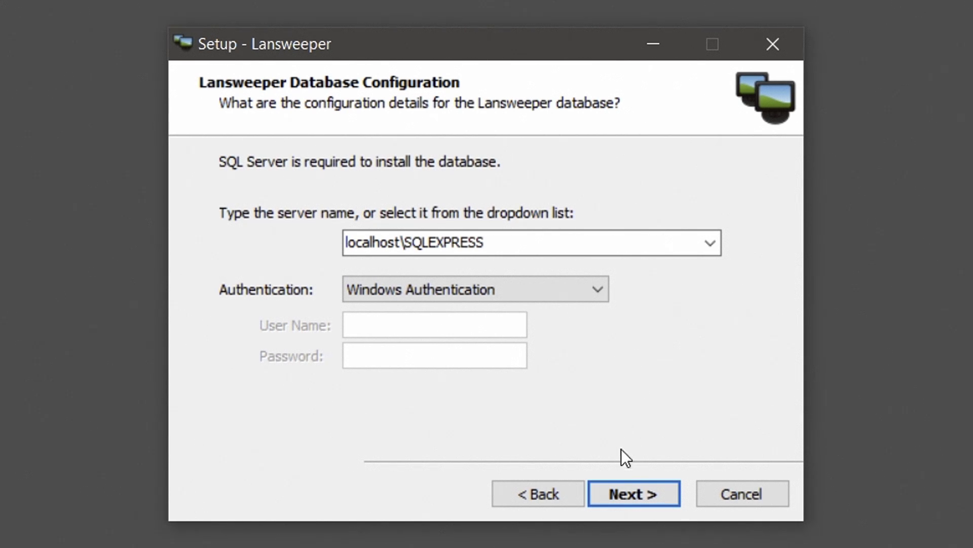
left_click(628, 485)
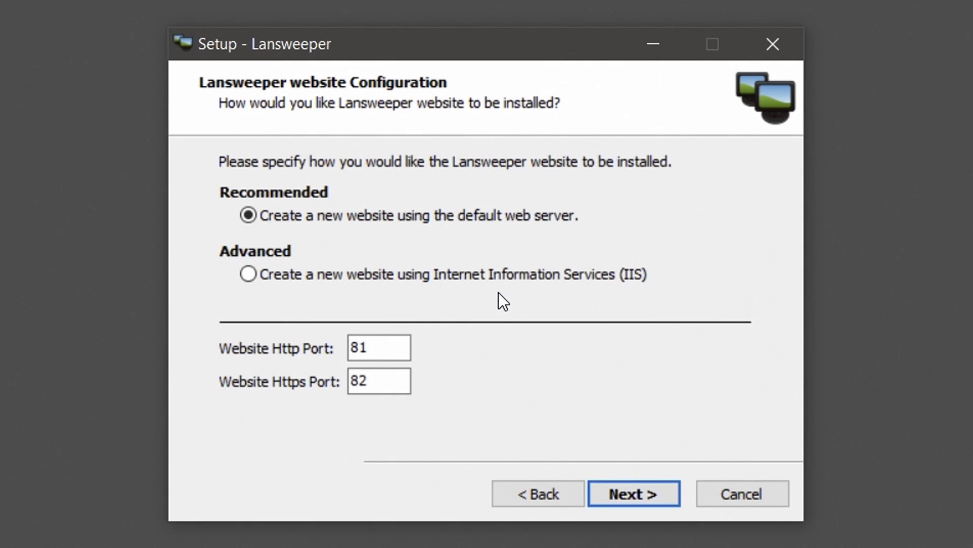
Step: Host the Lansweeper website on IIS and install into the default folder
left_click(494, 278)
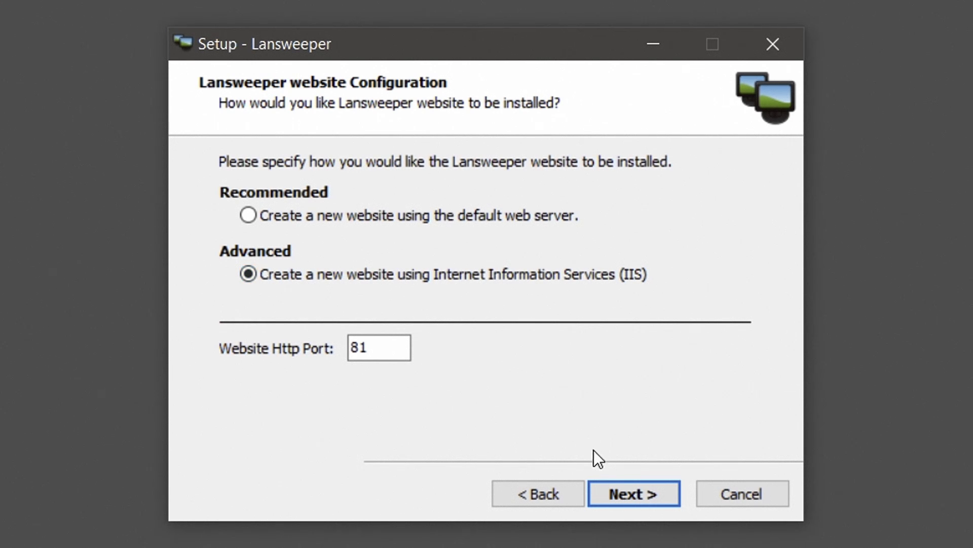
left_click(624, 491)
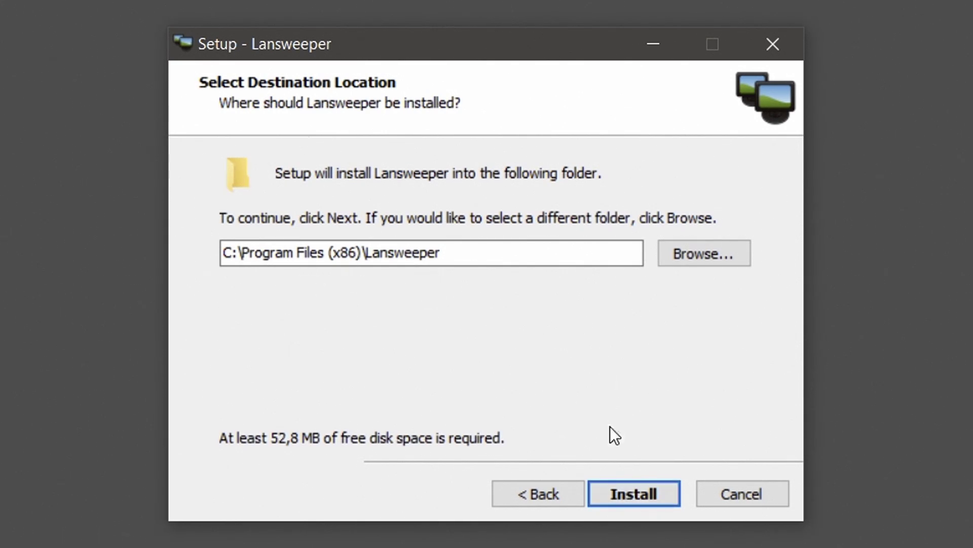
left_click(616, 486)
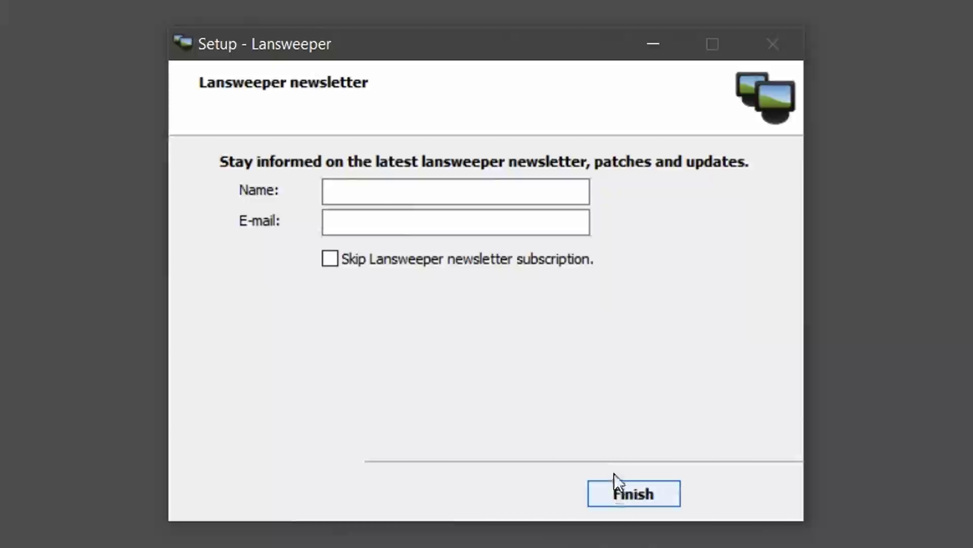
Step: Fill in the subscriber's name and e-mail address in the newsletter fields
left_click(406, 193)
type("John Doe")
key("Tab")
type("john.doe@company.com")
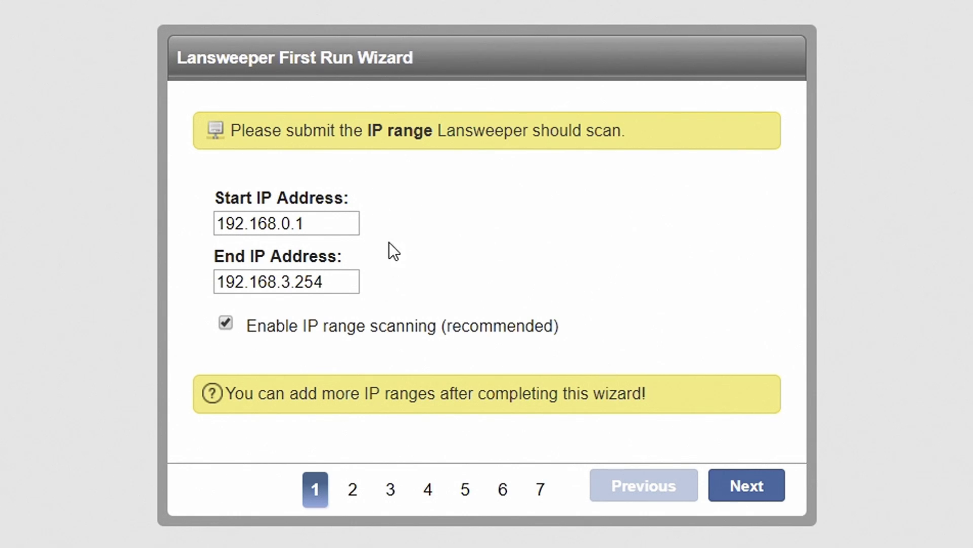
Step: Confirm the 192.168.0.1–192.168.3.254 IP range and agentless scanning of LS.local
left_click(758, 486)
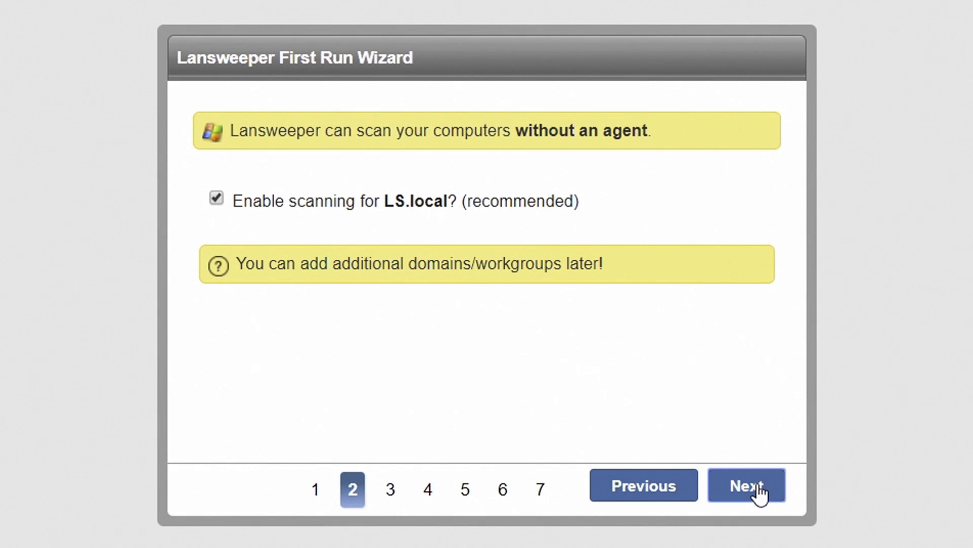
left_click(760, 492)
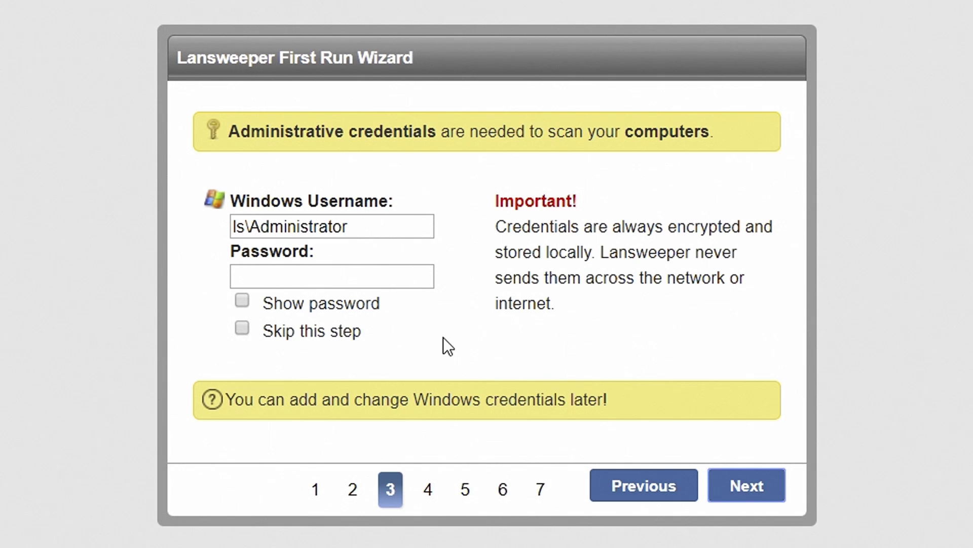
Step: Enter the Windows administrator password and keep the 'public' SNMP community
left_click(330, 278)
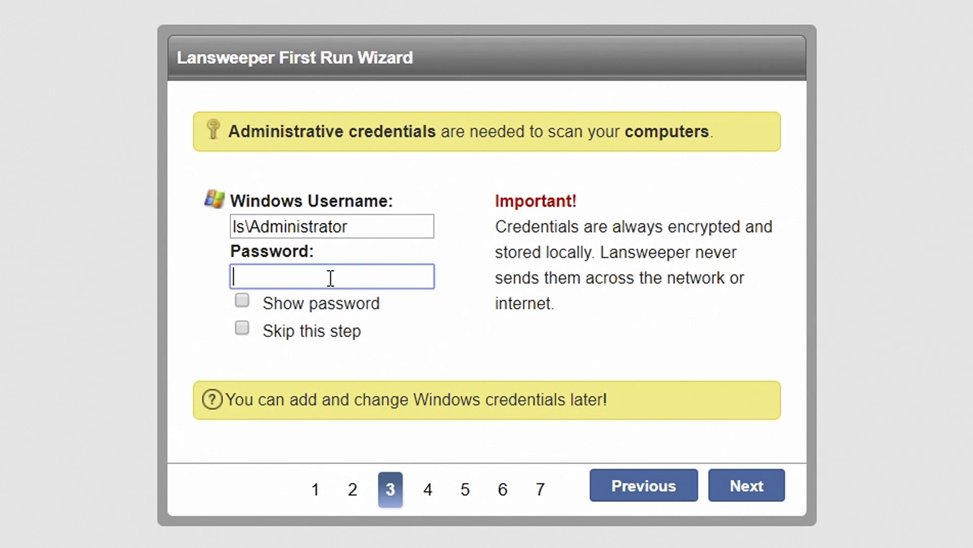
type("**********")
left_click(740, 485)
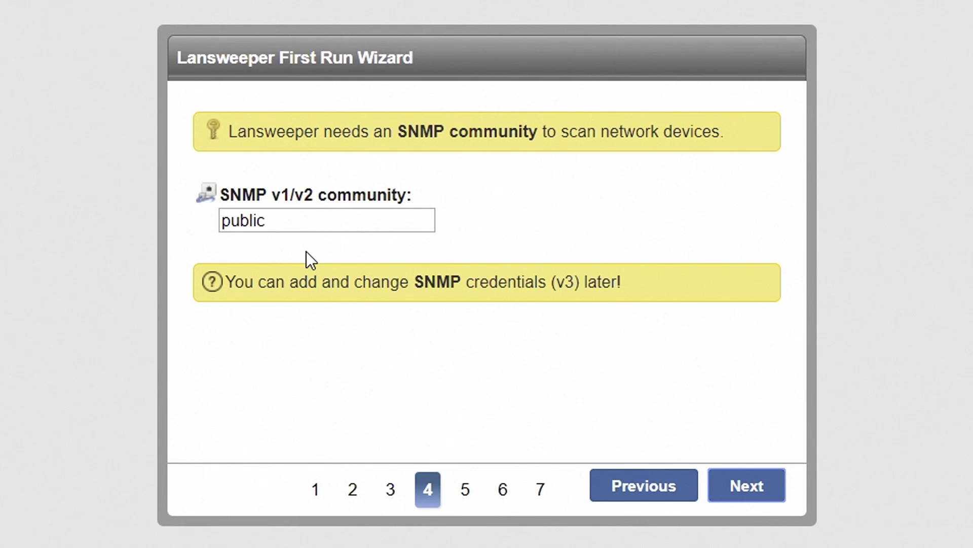
left_click(743, 483)
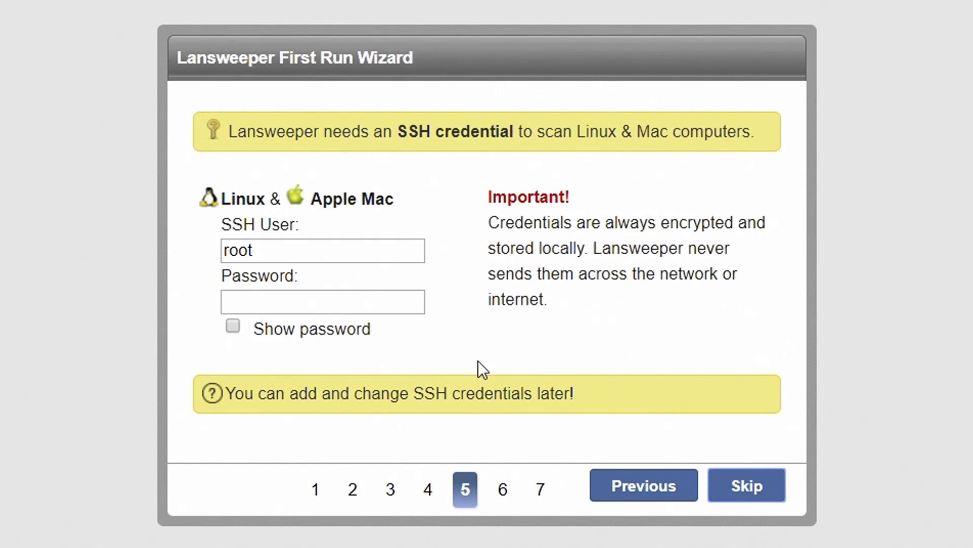
Step: Enter the SSH and VMware passwords, keep dd/MM/yyyy dates, and finish the wizard
left_click(375, 304)
type("••••••••")
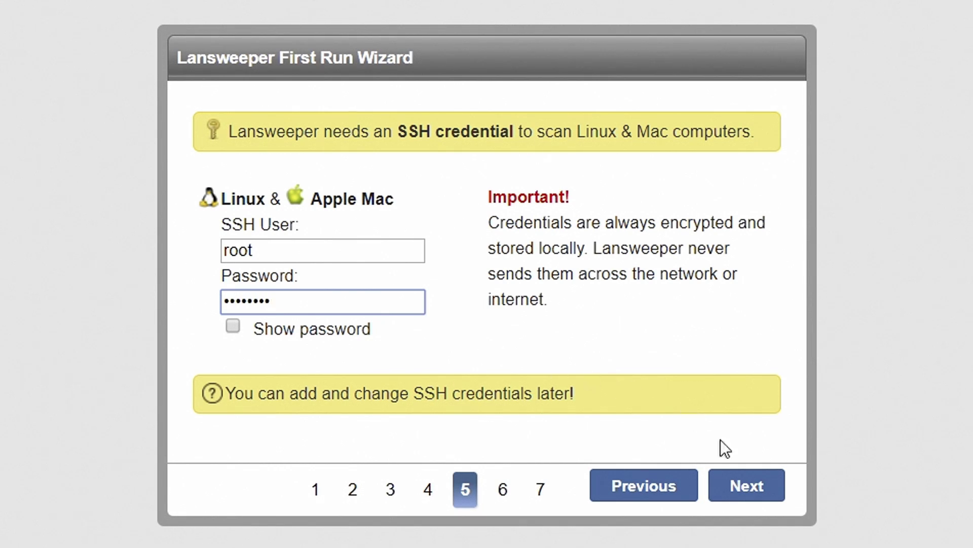
left_click(749, 489)
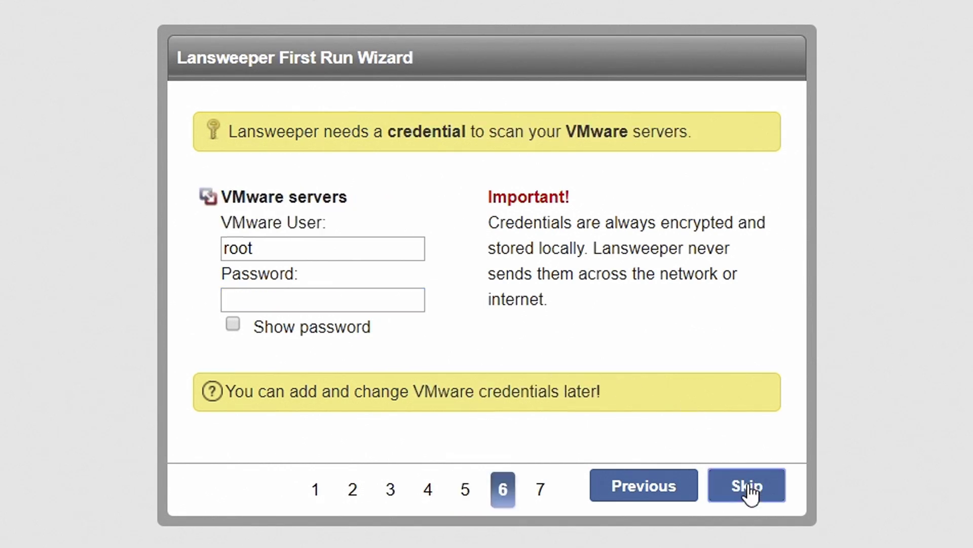
left_click(363, 296)
type("••••••••")
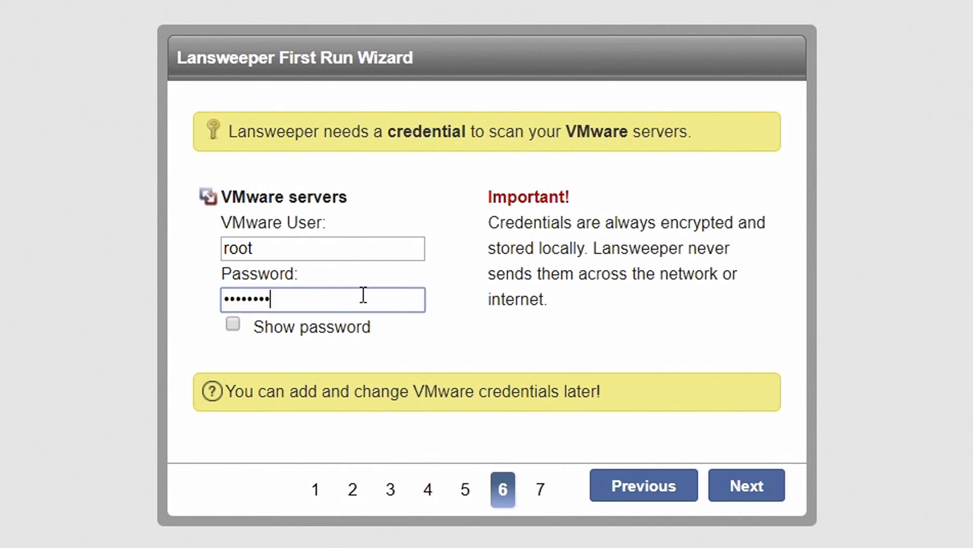
left_click(742, 496)
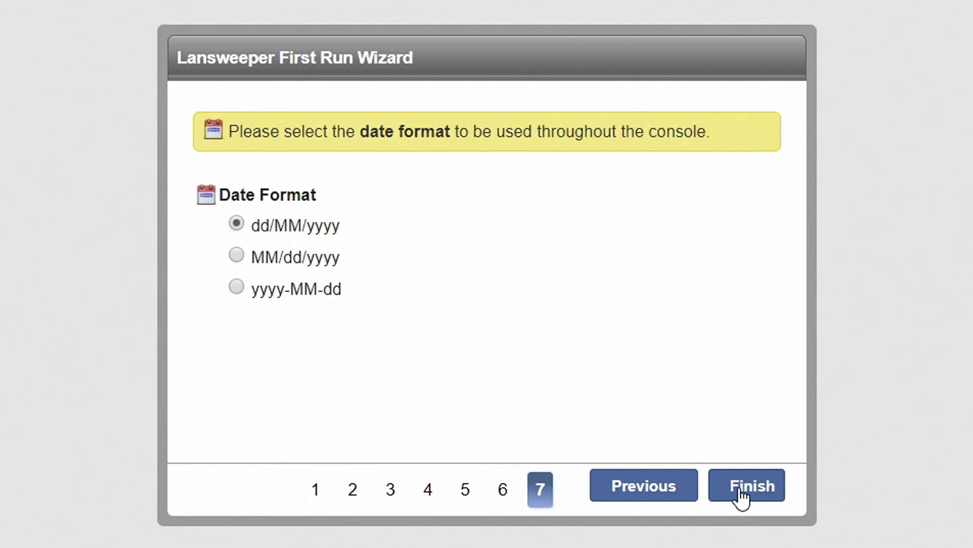
left_click(742, 496)
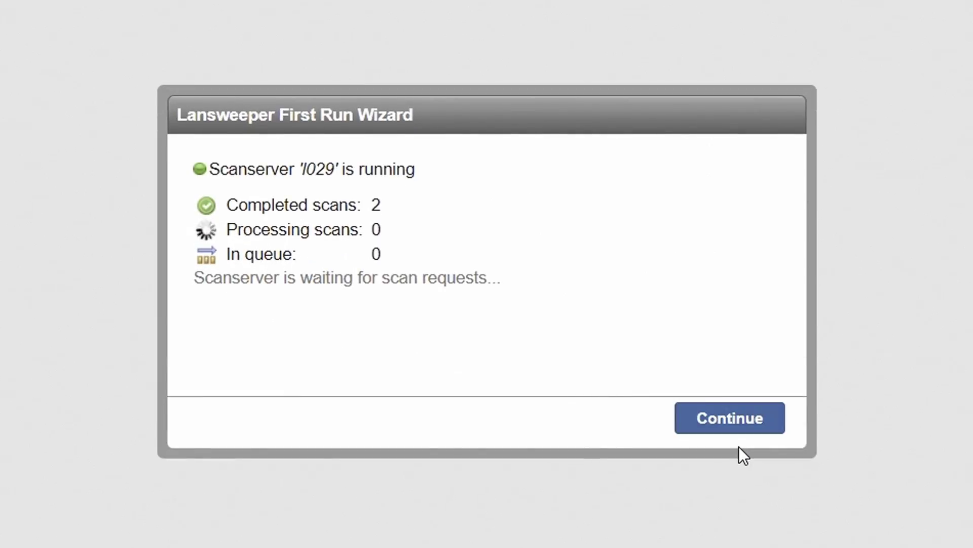
left_click(740, 428)
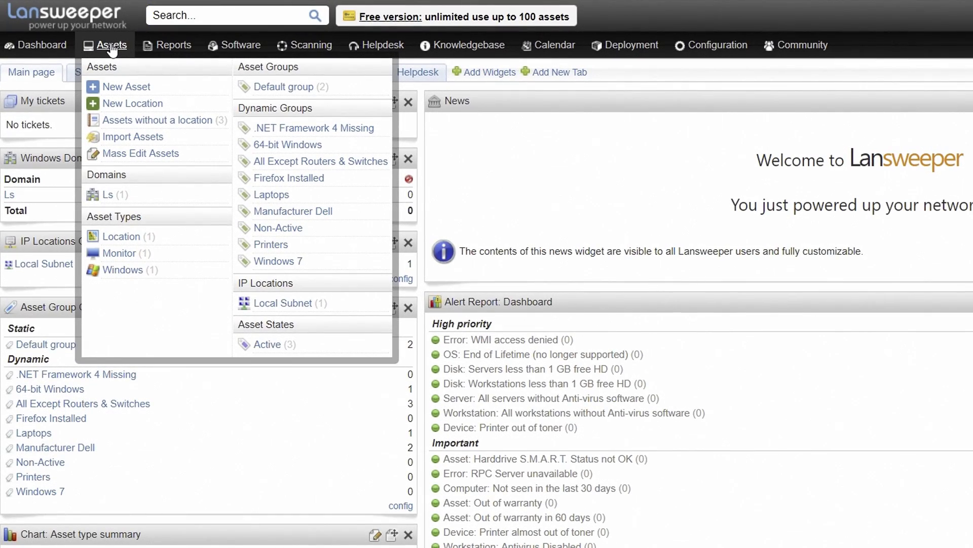
Step: List all scanned assets and preview the Windows 10 computer D010
left_click(111, 48)
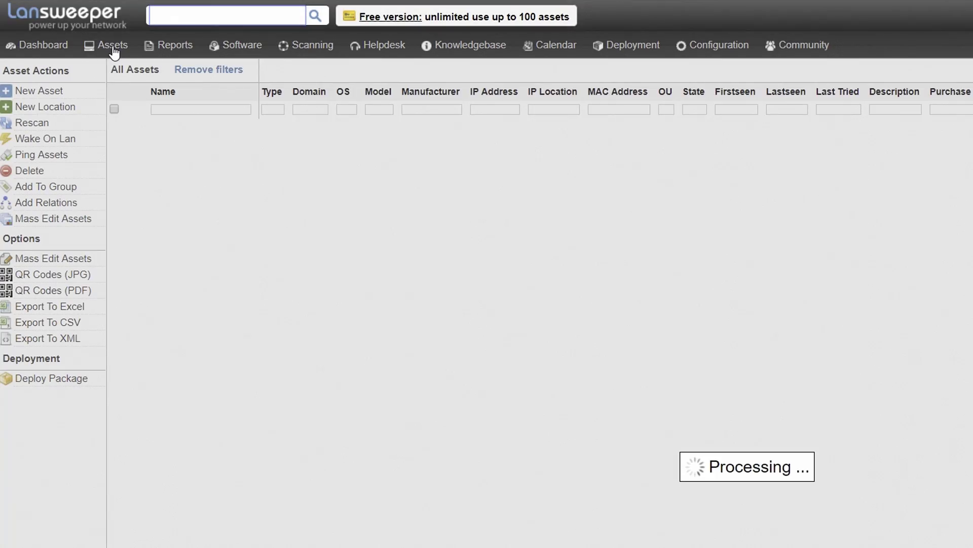
mouse_move(171, 423)
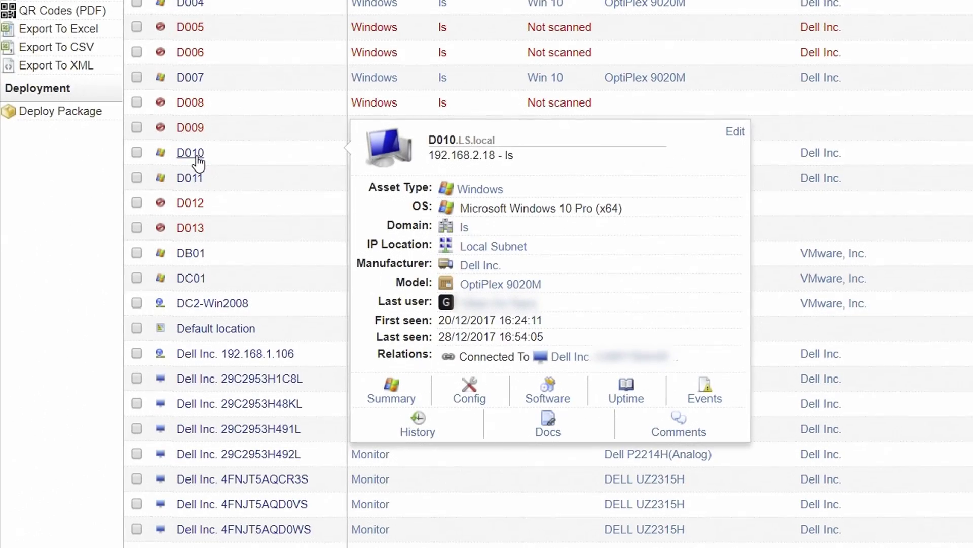